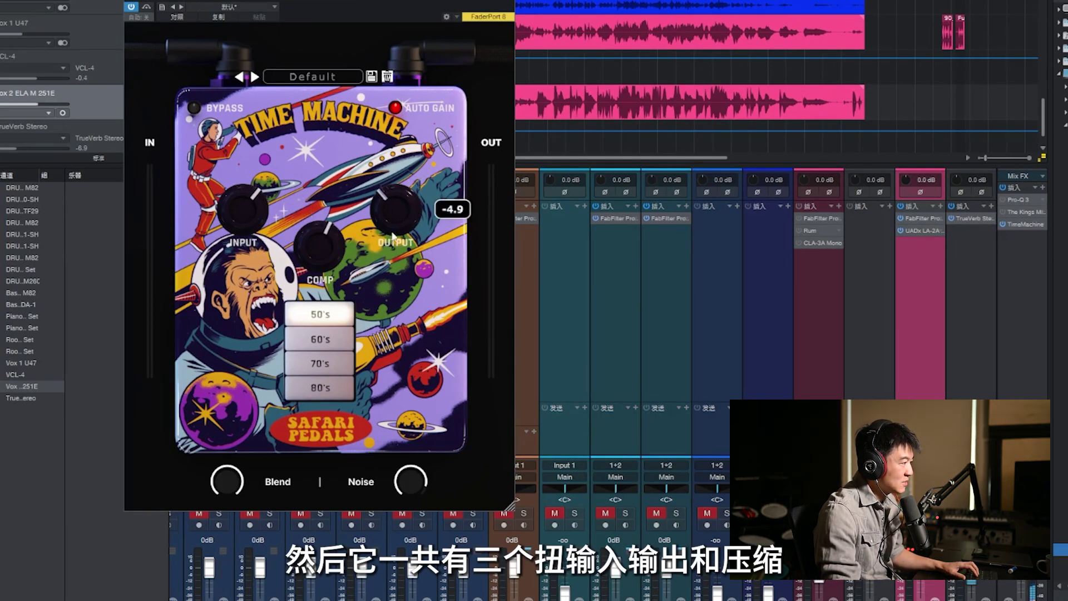
# Try the Comp control at 0.78 and bring it back to 0.55
pyautogui.moveTo(332, 259)
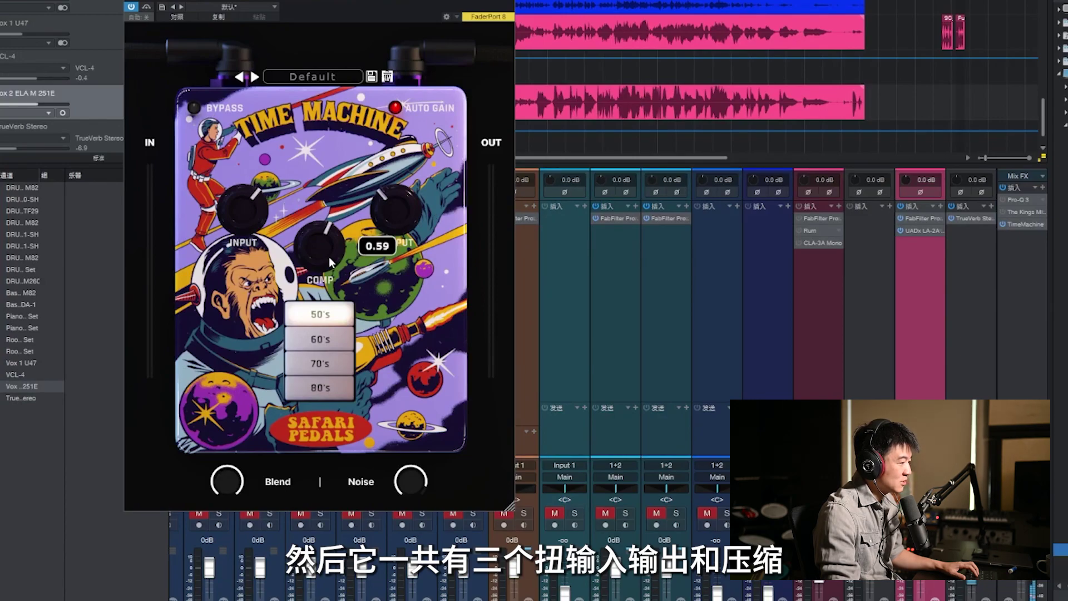
pyautogui.moveTo(329, 256); pyautogui.dragTo(335, 228)
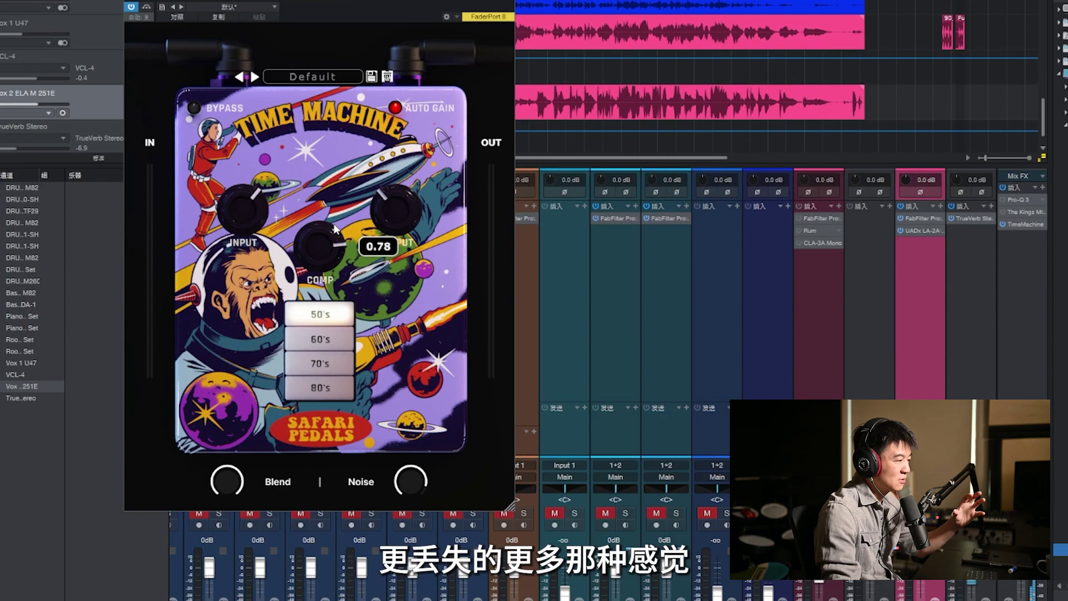
pyautogui.doubleClick(334, 228)
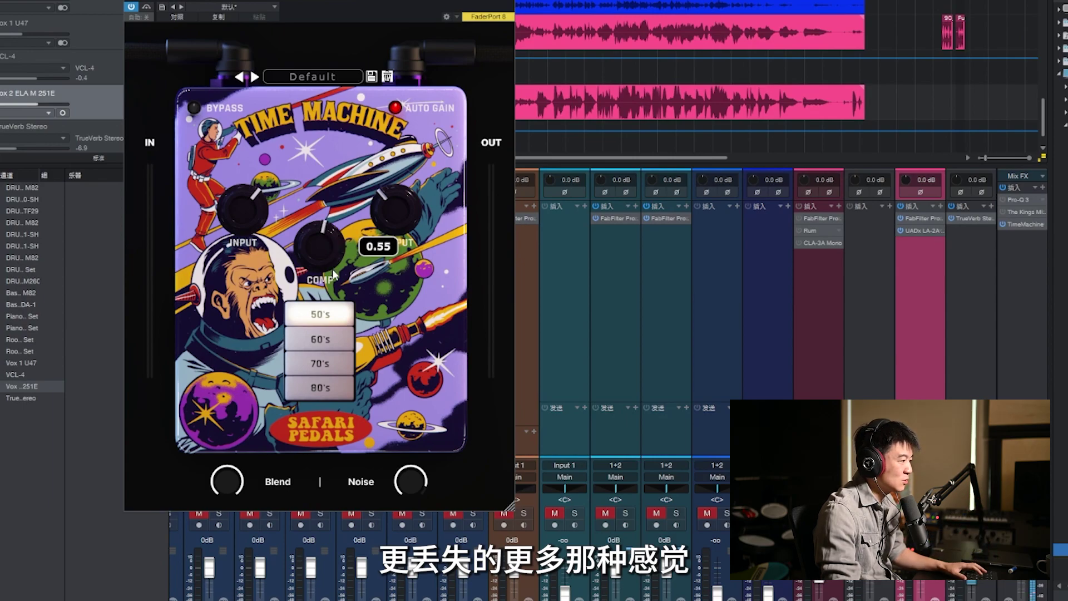
# Toggle Auto Gain, leaving it enabled, and reset the Input level to its default
pyautogui.click(398, 109)
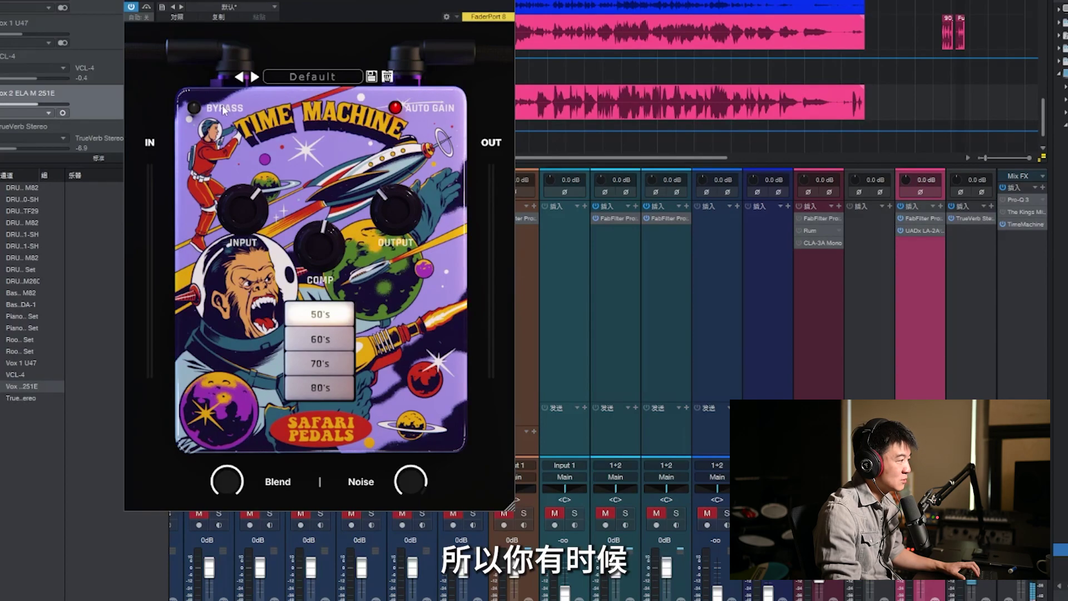
pyautogui.click(398, 109)
pyautogui.click(398, 109)
pyautogui.moveTo(245, 211); pyautogui.dragTo(257, 230)
pyautogui.doubleClick(257, 230)
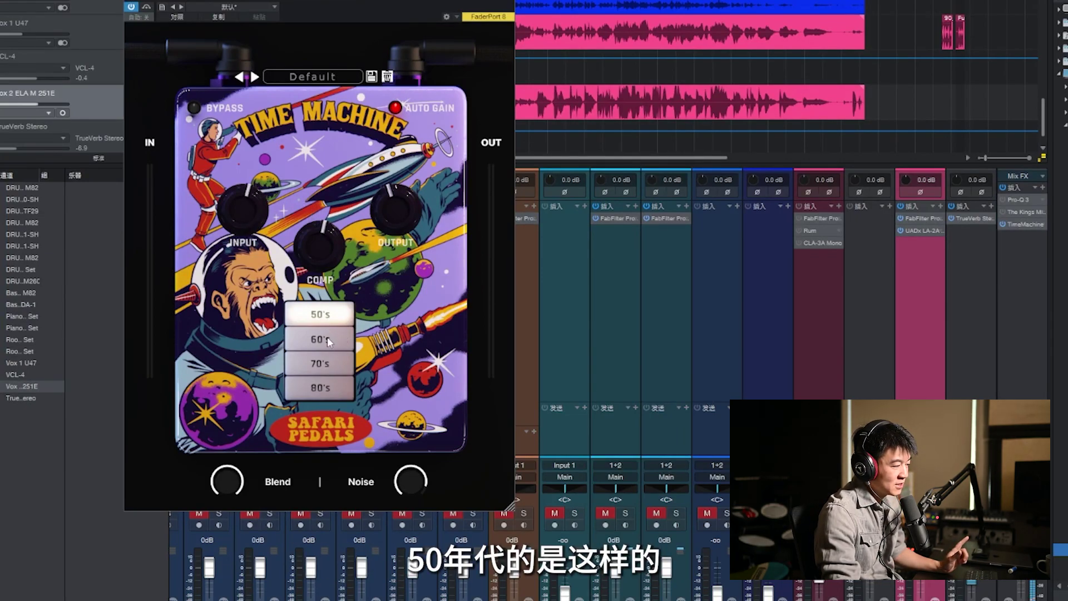
# Audition the 60's, 70's and 80's modes of the Time Machine pedal in order
pyautogui.click(327, 339)
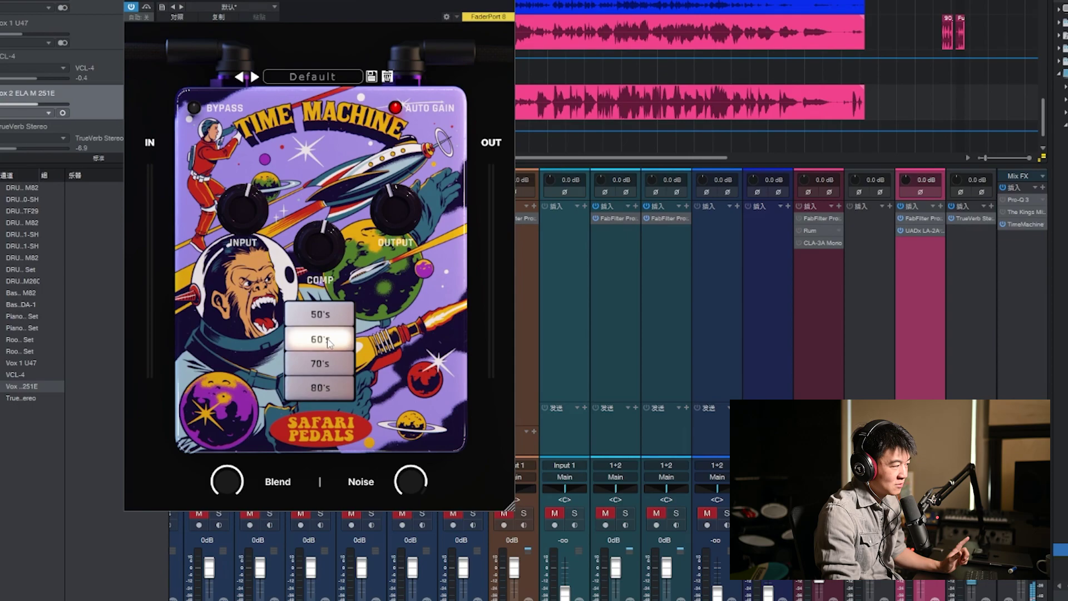
pyautogui.click(334, 368)
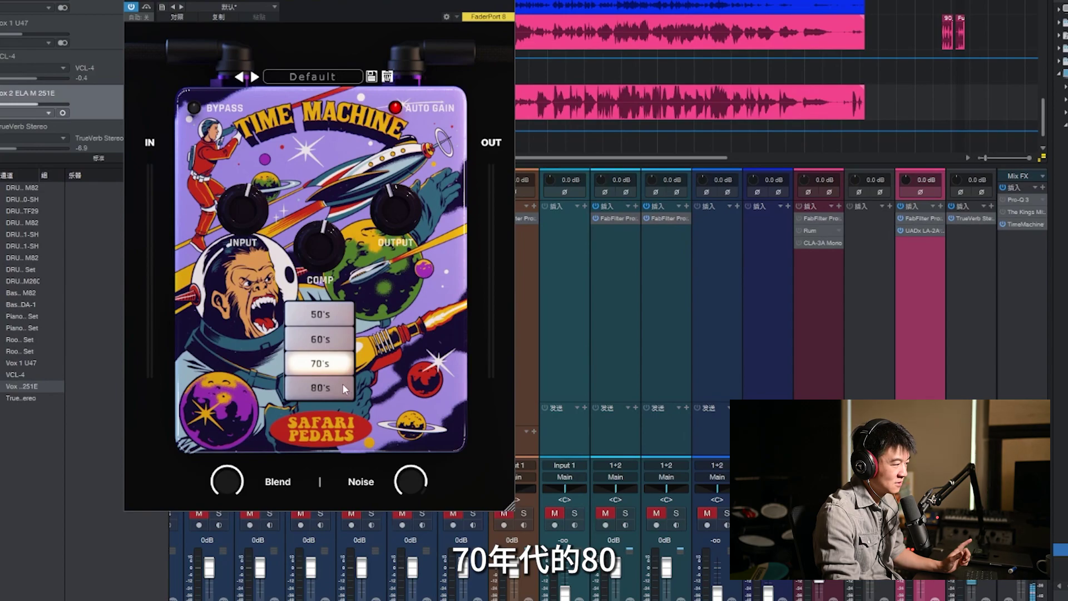
pyautogui.click(345, 389)
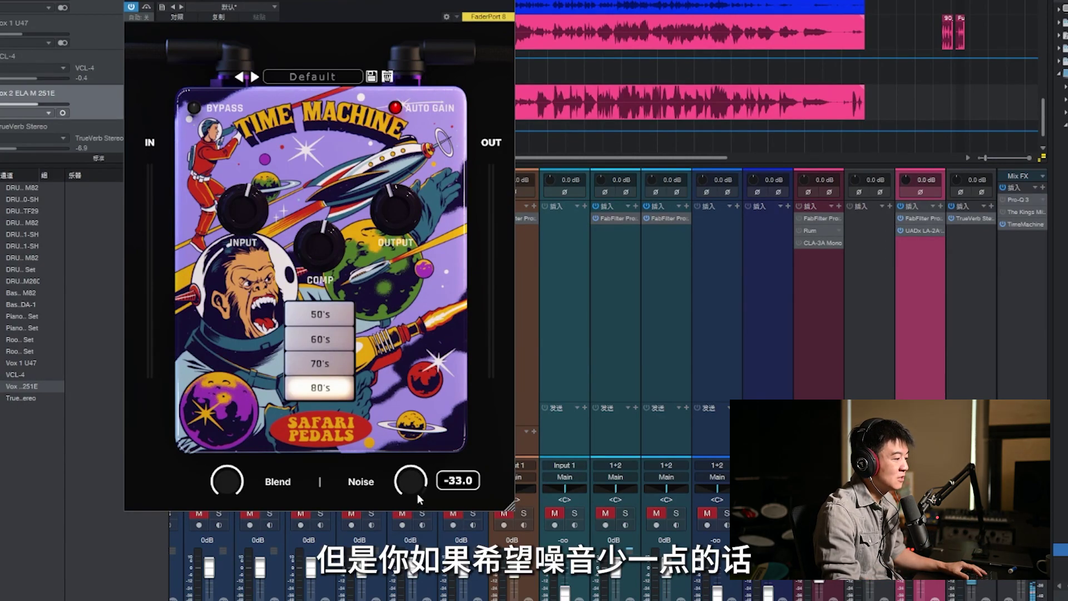
# Lower the Noise level to -45.1 and return the pedal to the 50's mode
pyautogui.moveTo(403, 483); pyautogui.dragTo(408, 523)
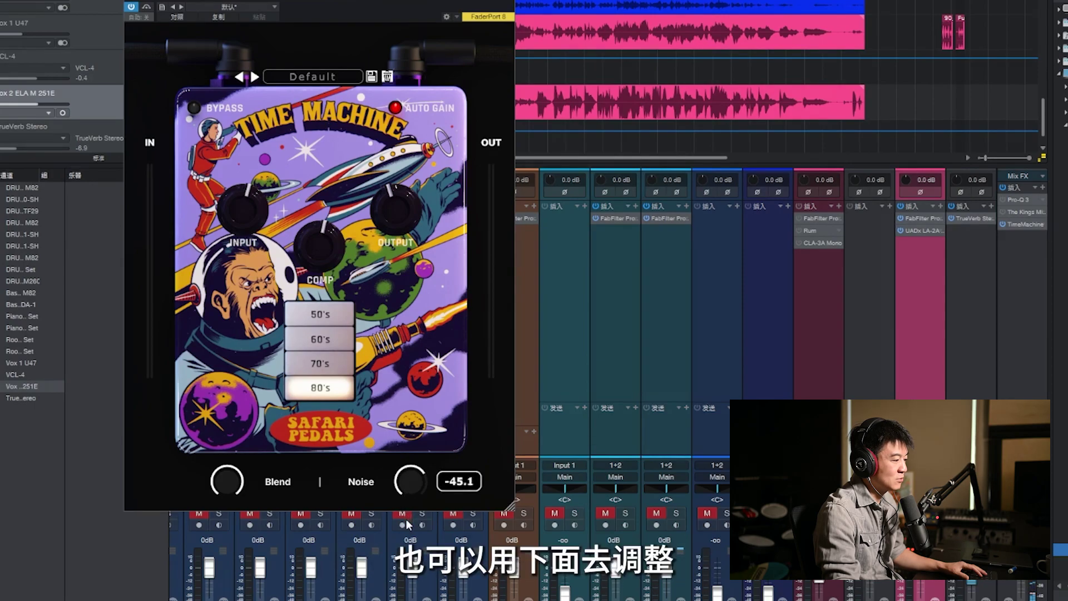
pyautogui.click(320, 314)
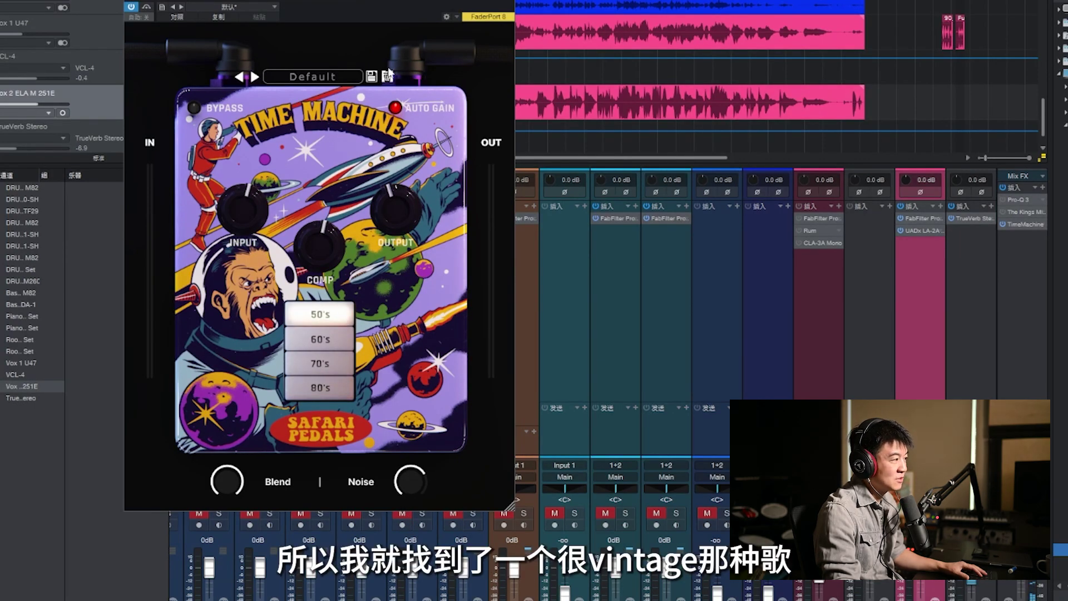
# Reposition the Time Machine window and fine-tune the Noise level to -45.7
pyautogui.moveTo(389, 11); pyautogui.dragTo(467, 42)
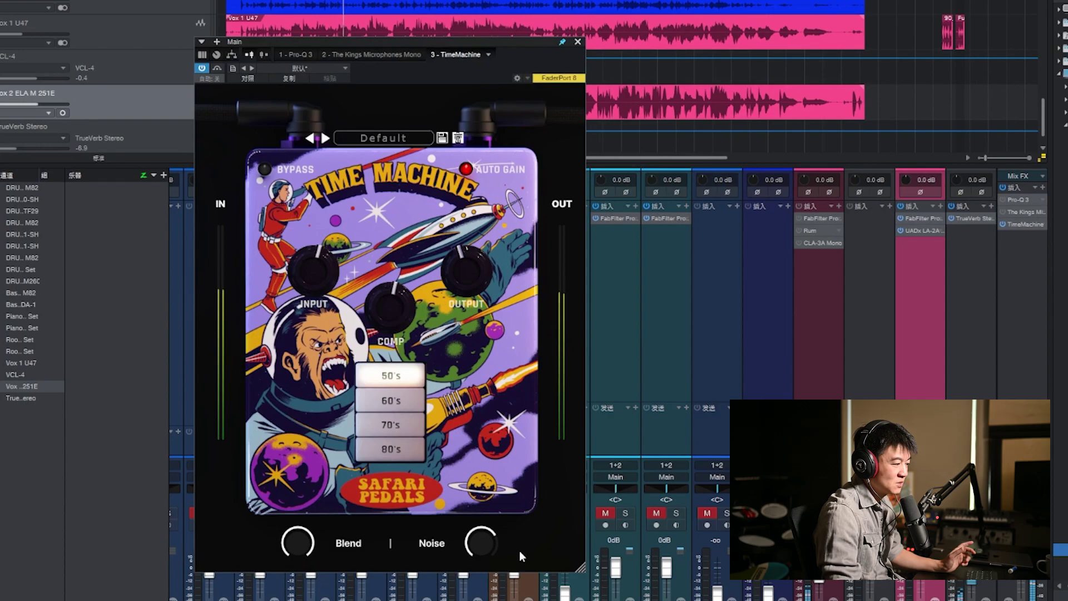
pyautogui.moveTo(495, 35); pyautogui.dragTo(465, 6)
pyautogui.scroll(-5, 450, 518)
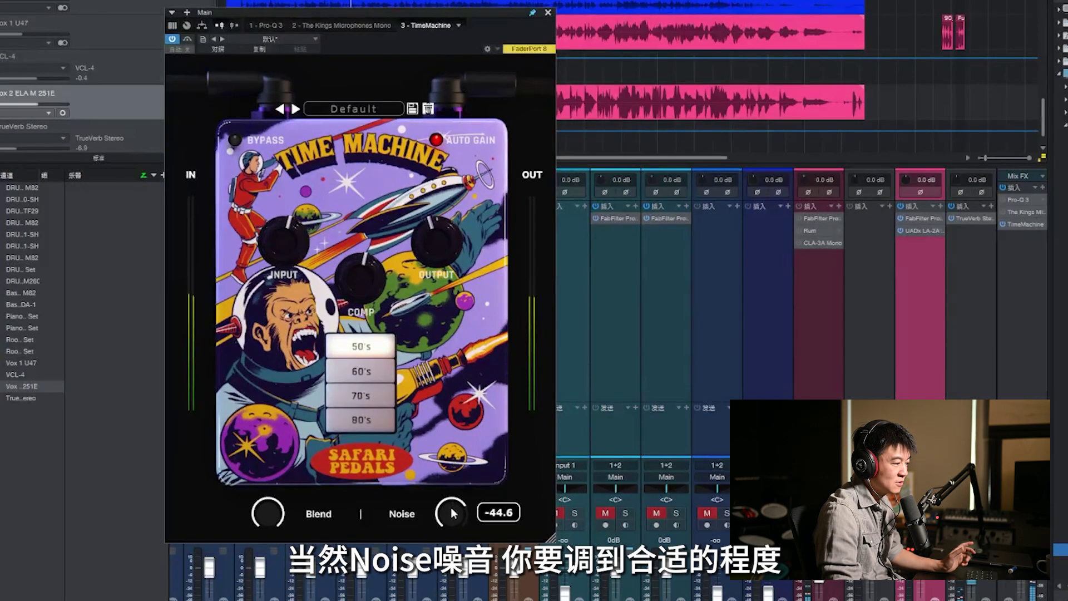
pyautogui.scroll(3, 451, 522)
pyautogui.scroll(3, 452, 518)
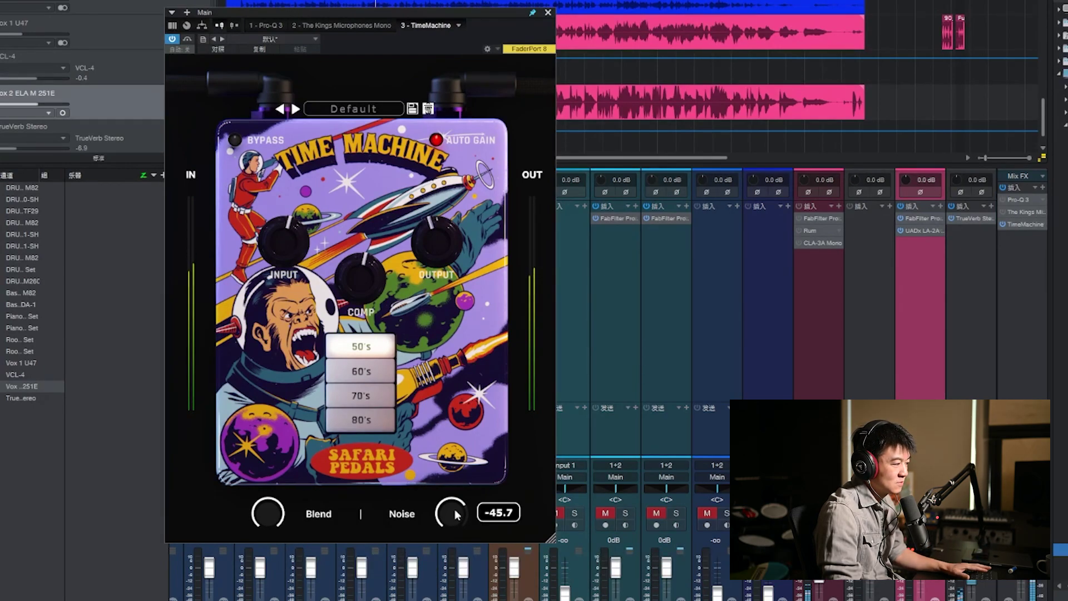
# Sweep the Comp amount between 0.00 and its maximum, leaving it at maximum, and raise the Input level strongly
pyautogui.scroll(-1, 374, 308)
pyautogui.scroll(-5, 374, 307)
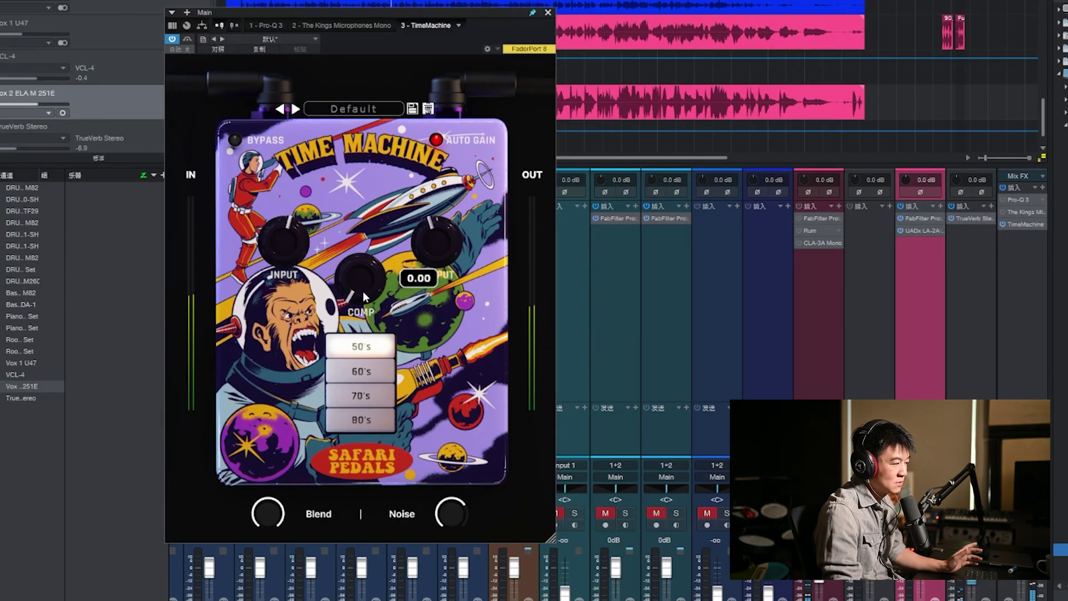
pyautogui.moveTo(363, 290); pyautogui.dragTo(399, 129)
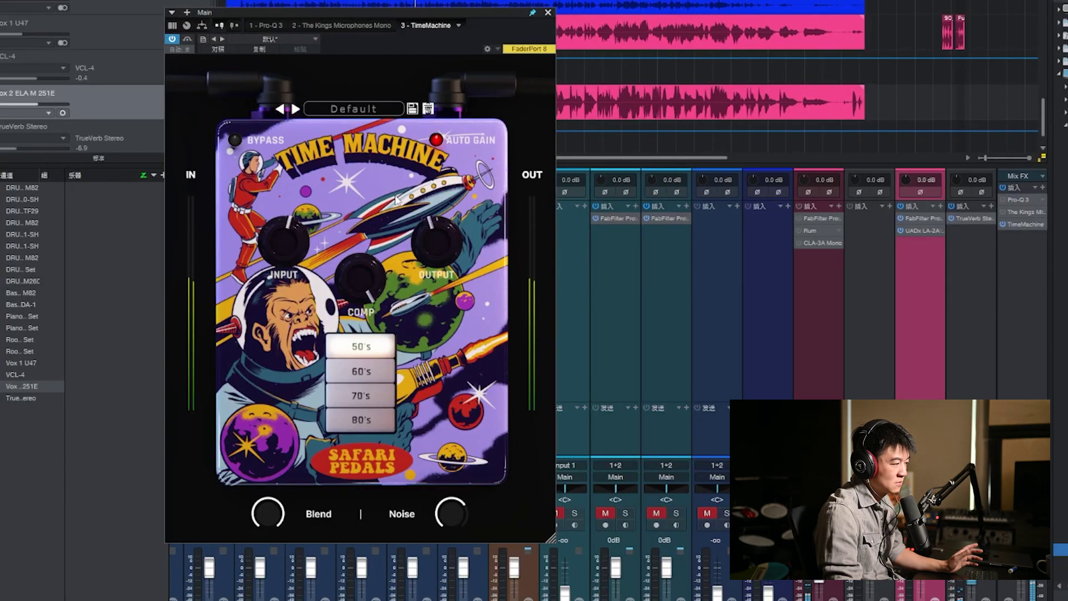
pyautogui.moveTo(379, 273); pyautogui.dragTo(381, 512)
pyautogui.moveTo(365, 288); pyautogui.dragTo(368, 223)
pyautogui.moveTo(300, 245); pyautogui.dragTo(303, 199)
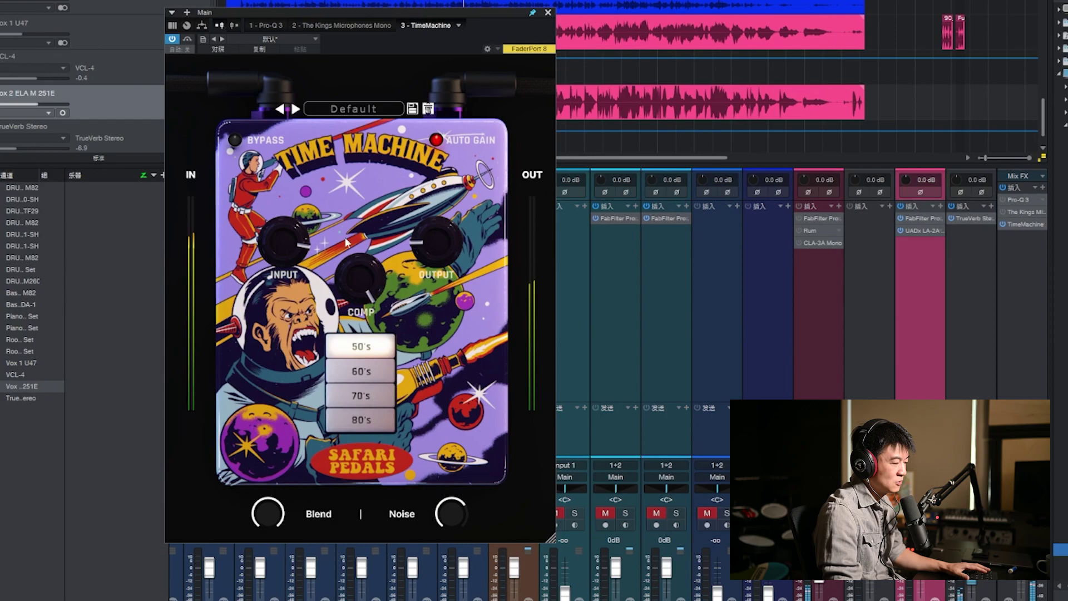
pyautogui.click(353, 292)
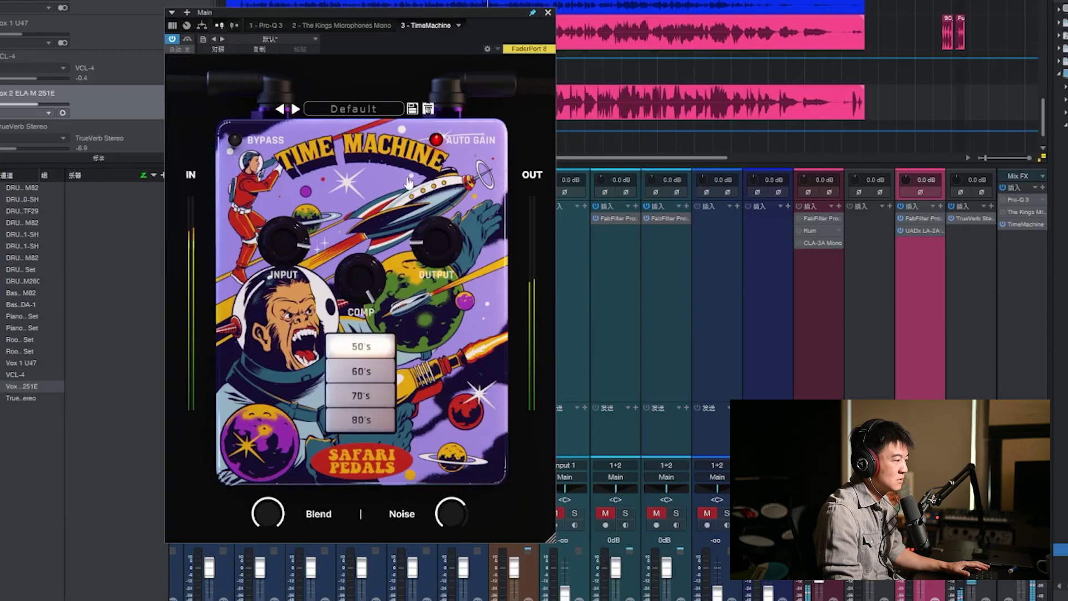
# Switch the pedal to the 60's mode and compare it with the bypassed signal
pyautogui.click(363, 373)
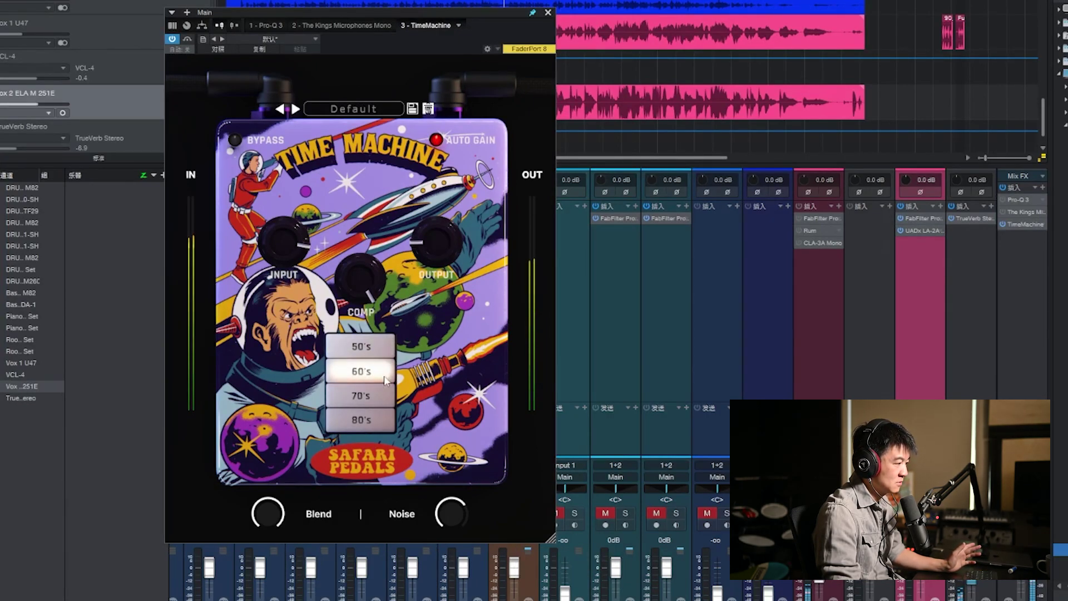
pyautogui.click(188, 39)
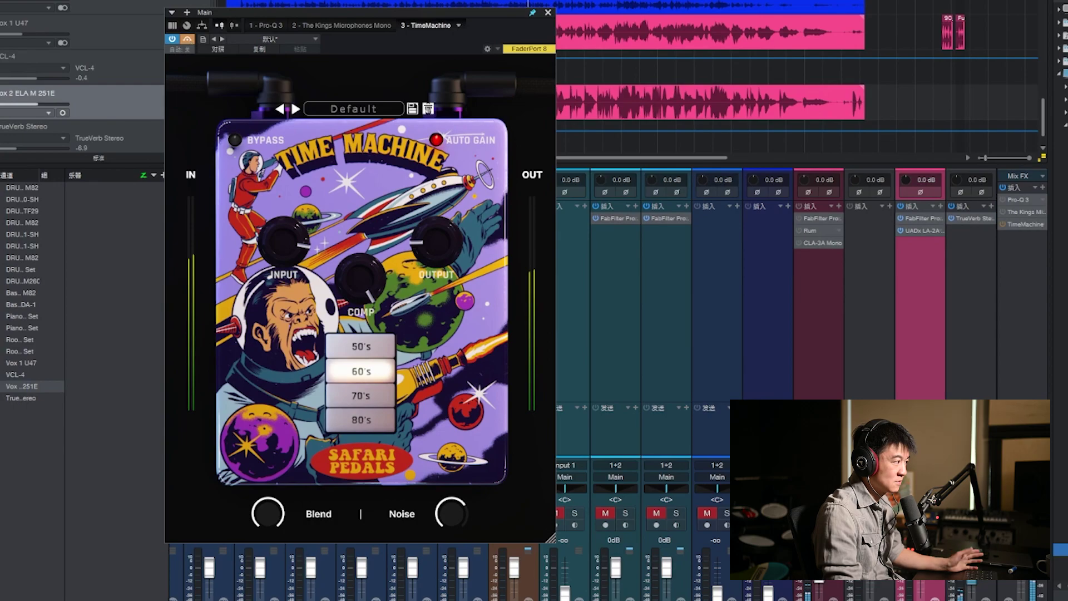
pyautogui.click(188, 40)
# Audition the 70's and 80's modes and return the pedal to 50's
pyautogui.click(354, 369)
pyautogui.click(382, 406)
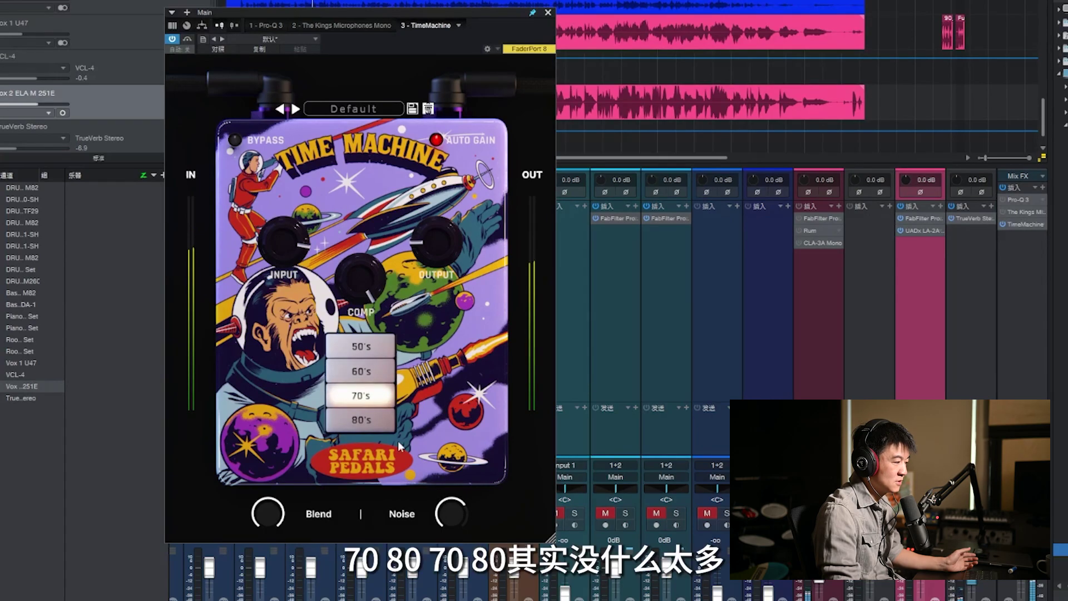
pyautogui.click(374, 426)
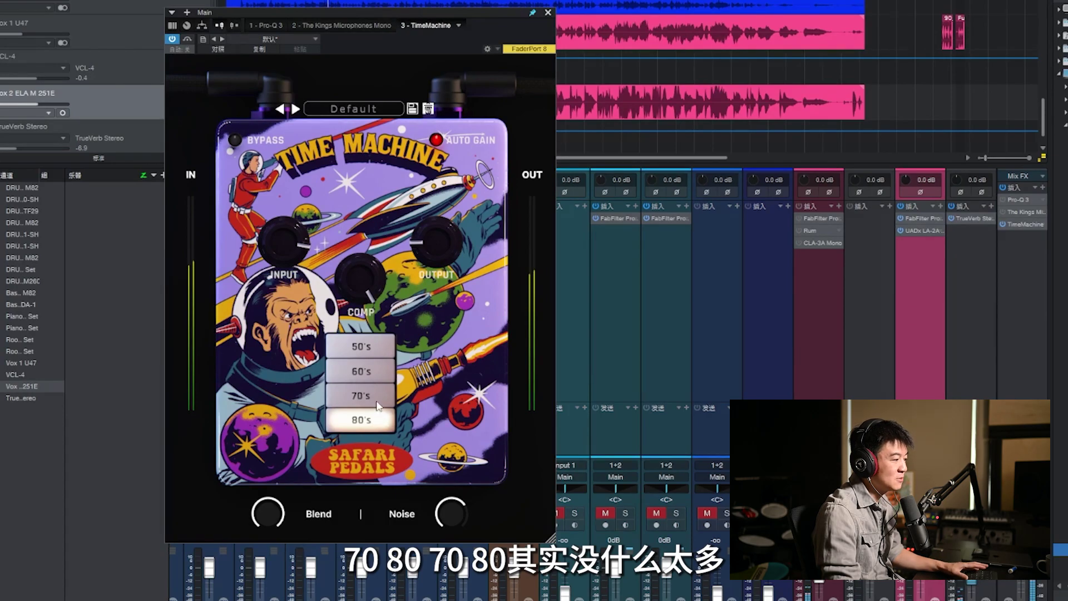
pyautogui.click(370, 354)
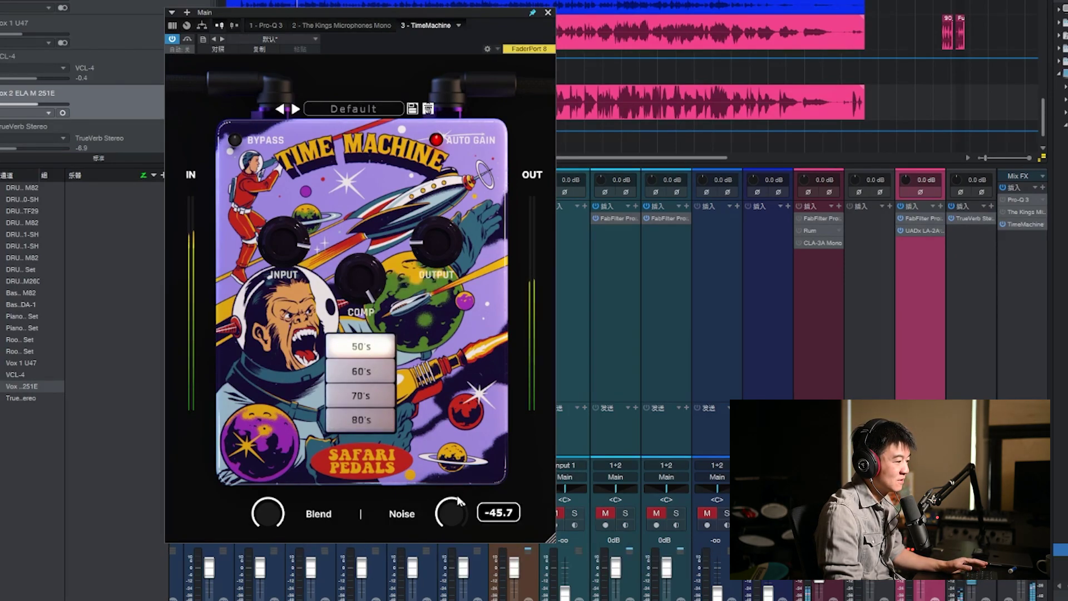
# Ease the pedal settings by lowering Comp, reducing Input to 6.0 and slightly adjusting Noise
pyautogui.moveTo(356, 303)
pyautogui.moveTo(356, 303); pyautogui.dragTo(362, 379)
pyautogui.moveTo(289, 245); pyautogui.dragTo(300, 291)
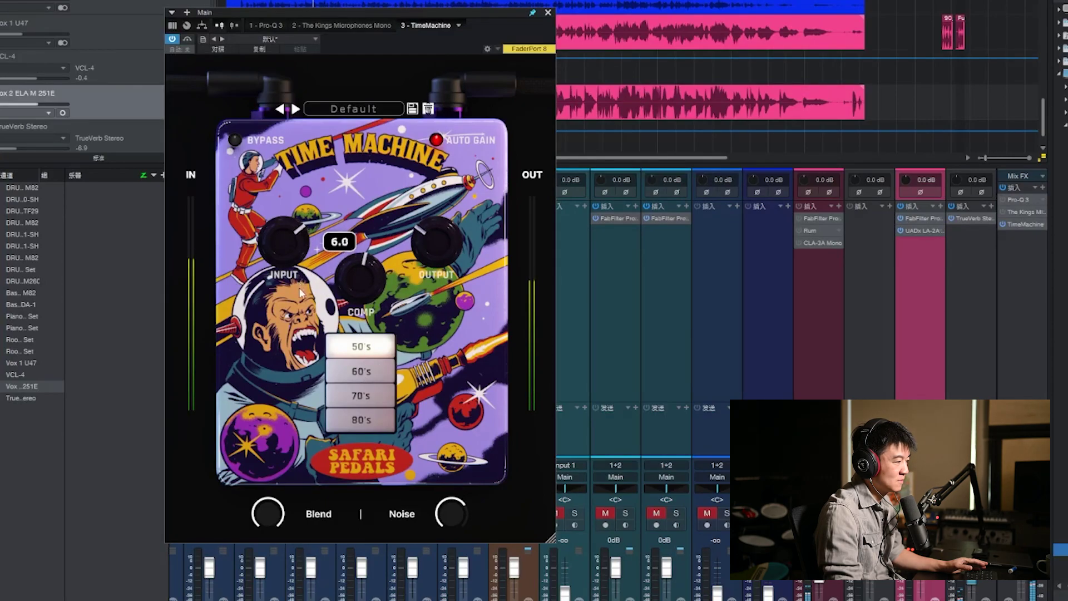
pyautogui.moveTo(447, 512); pyautogui.dragTo(446, 519)
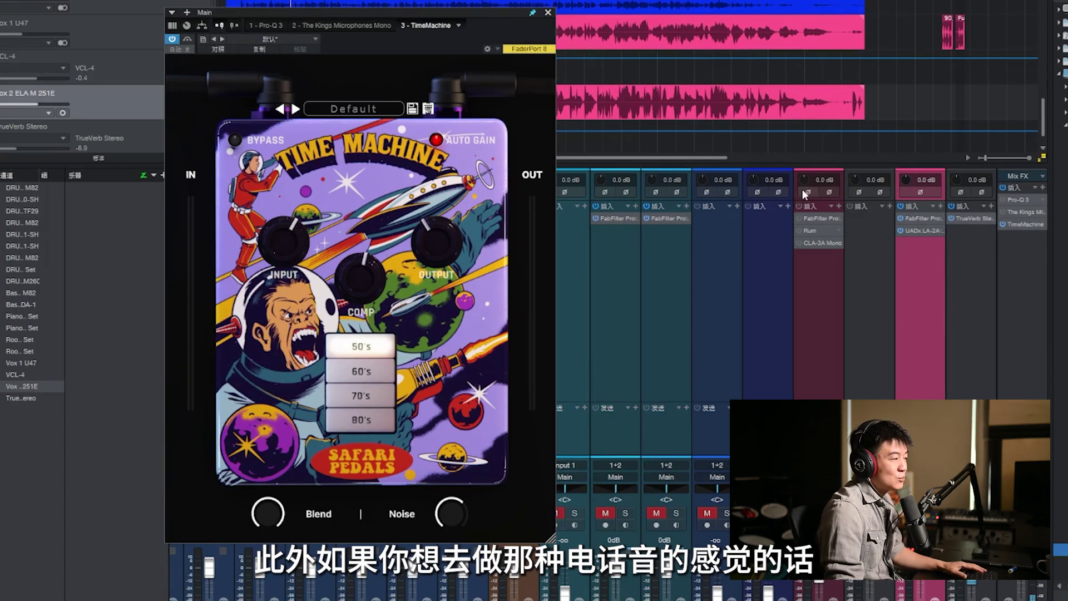
# Open Pro-Q 3 from the main bus inserts and check its preset list, keeping the Phone preset
pyautogui.click(1014, 199)
pyautogui.click(498, 79)
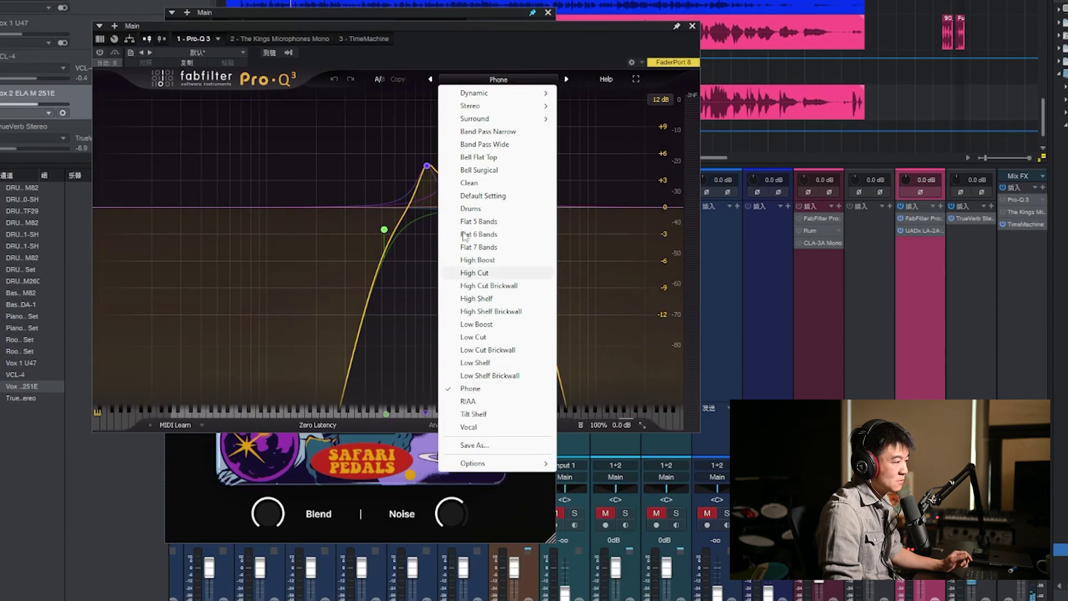
pyautogui.click(470, 79)
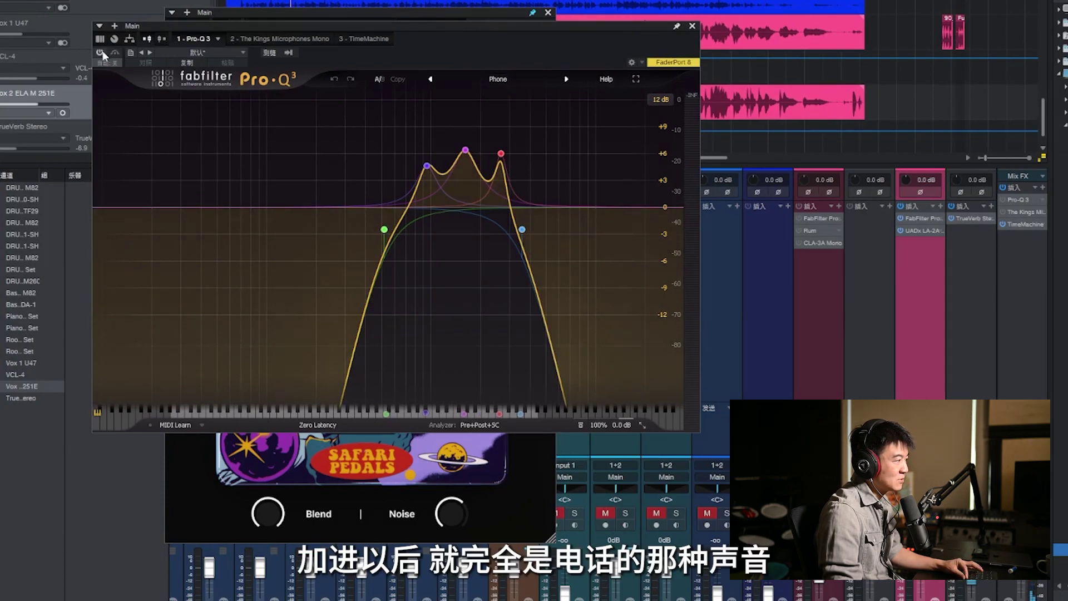
# Move the Time Machine window beside the EQ and compare the sound with Pro-Q 3 bypassed and active
pyautogui.click(510, 469)
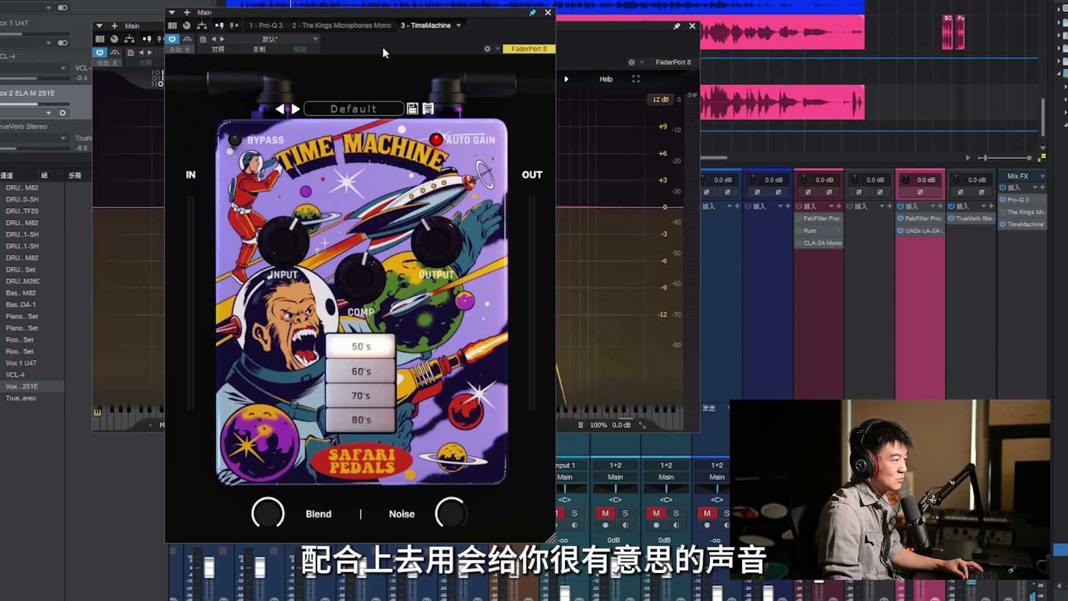
pyautogui.moveTo(398, 20); pyautogui.dragTo(985, 11)
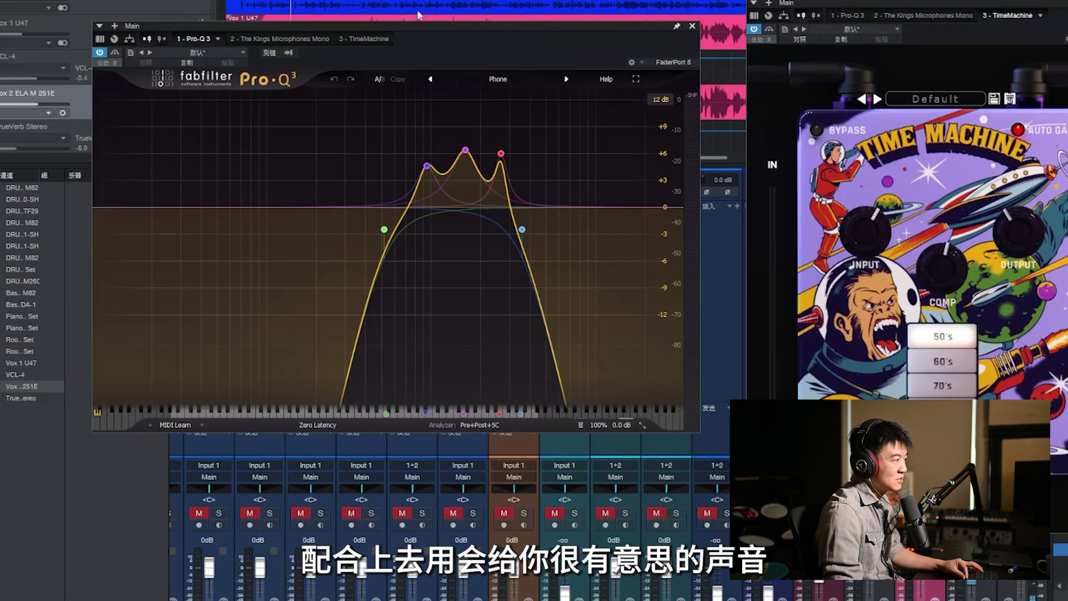
pyautogui.click(114, 53)
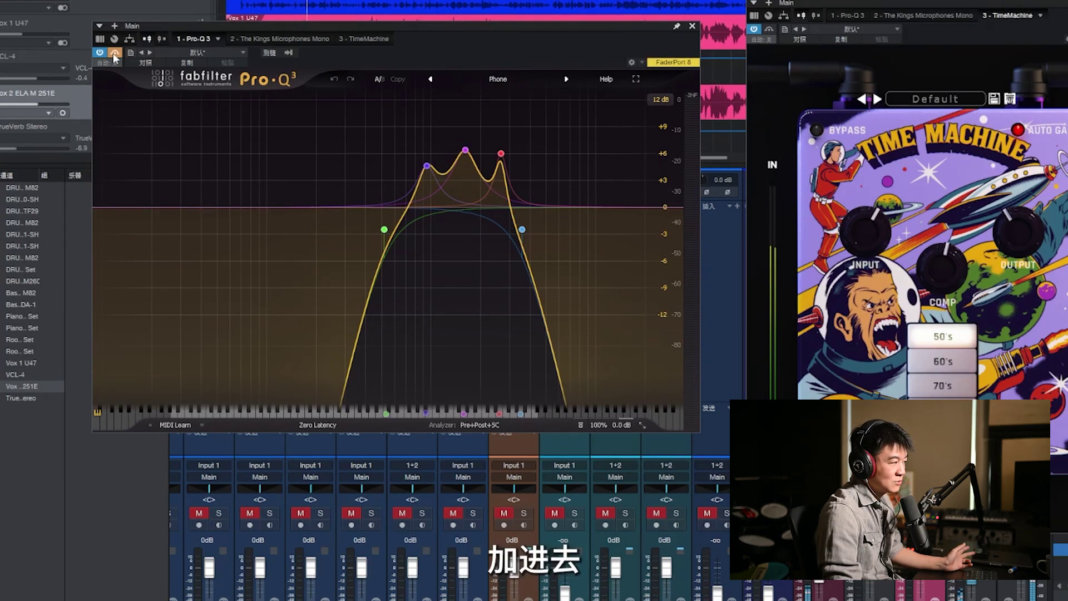
pyautogui.click(115, 53)
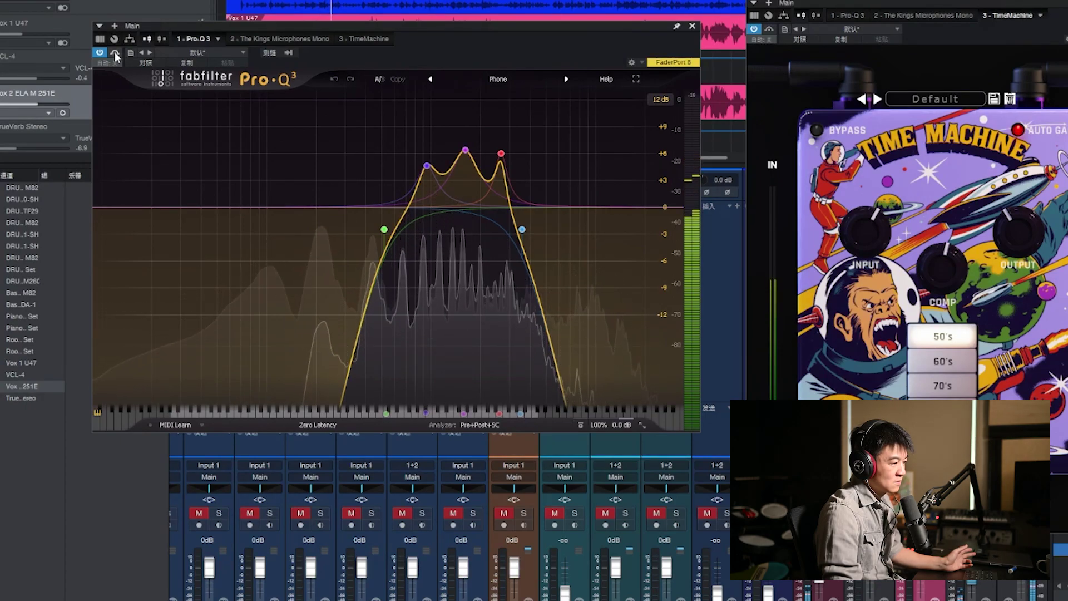
pyautogui.click(943, 361)
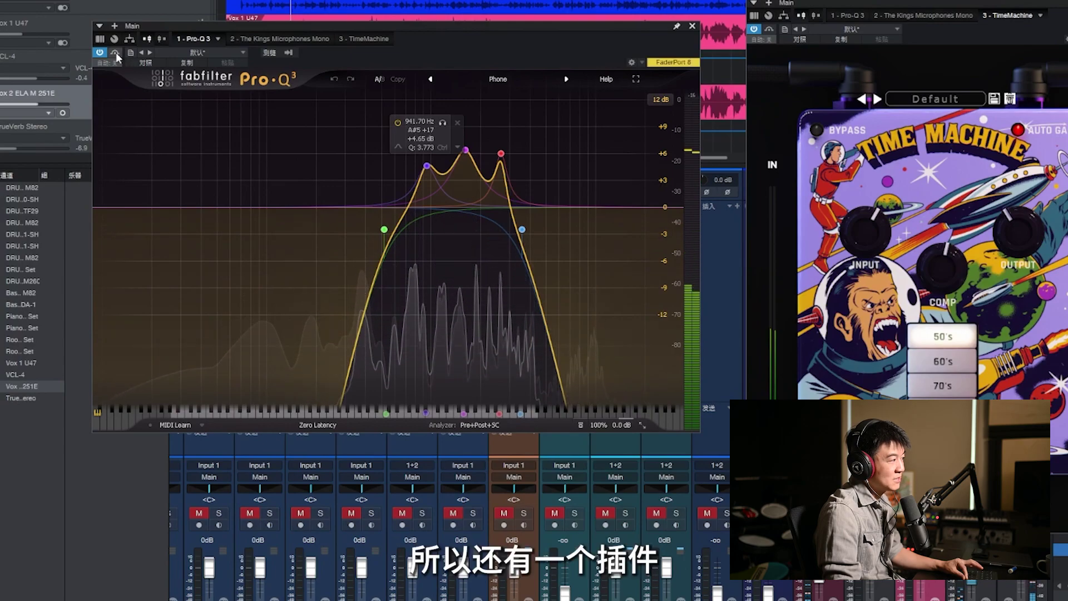
# Open The King's Microphones from the main bus inserts and arrange its window beside Time Machine
pyautogui.moveTo(921, 8); pyautogui.dragTo(353, 29)
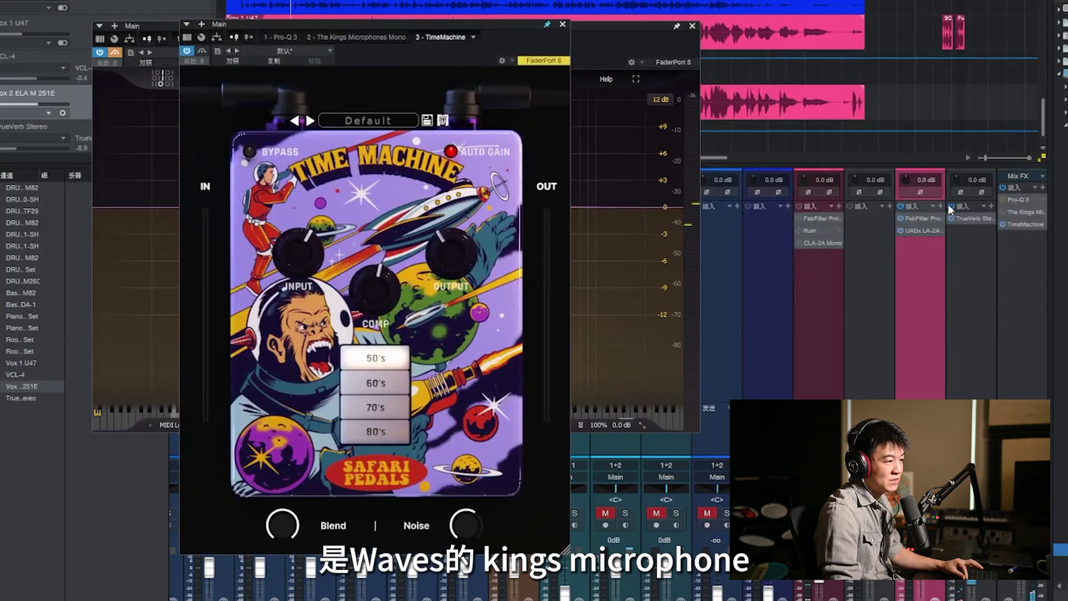
pyautogui.click(1027, 210)
pyautogui.click(538, 515)
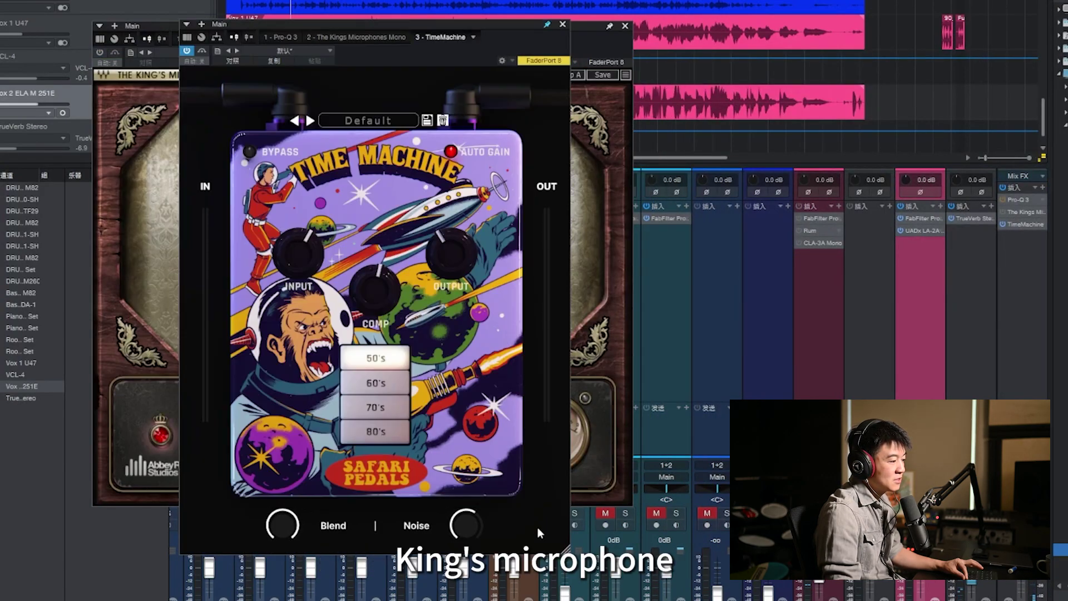
pyautogui.moveTo(417, 23); pyautogui.dragTo(919, 7)
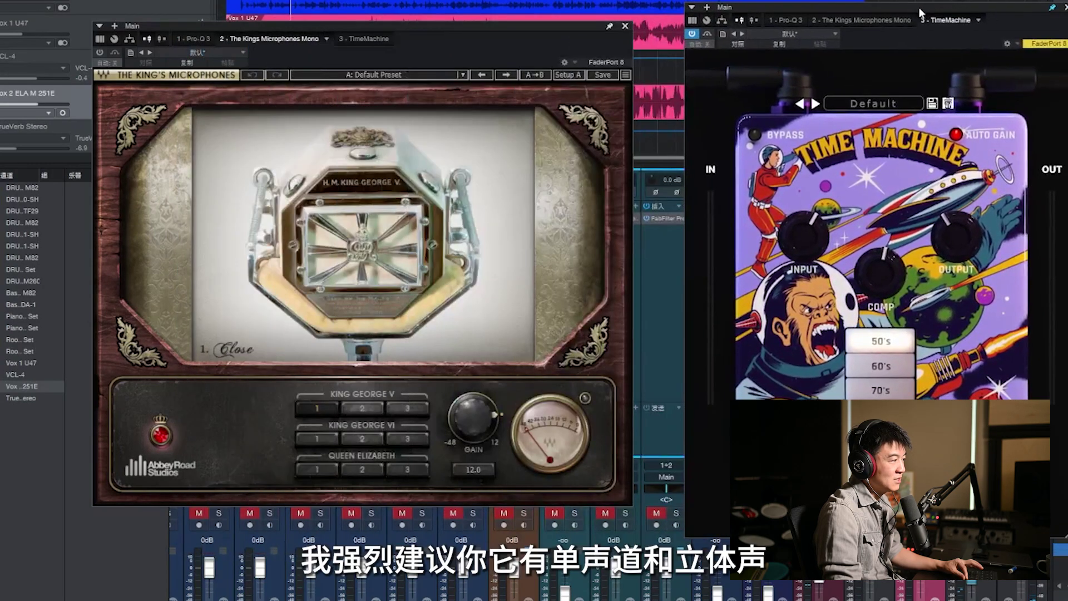
pyautogui.moveTo(581, 26); pyautogui.dragTo(537, 1)
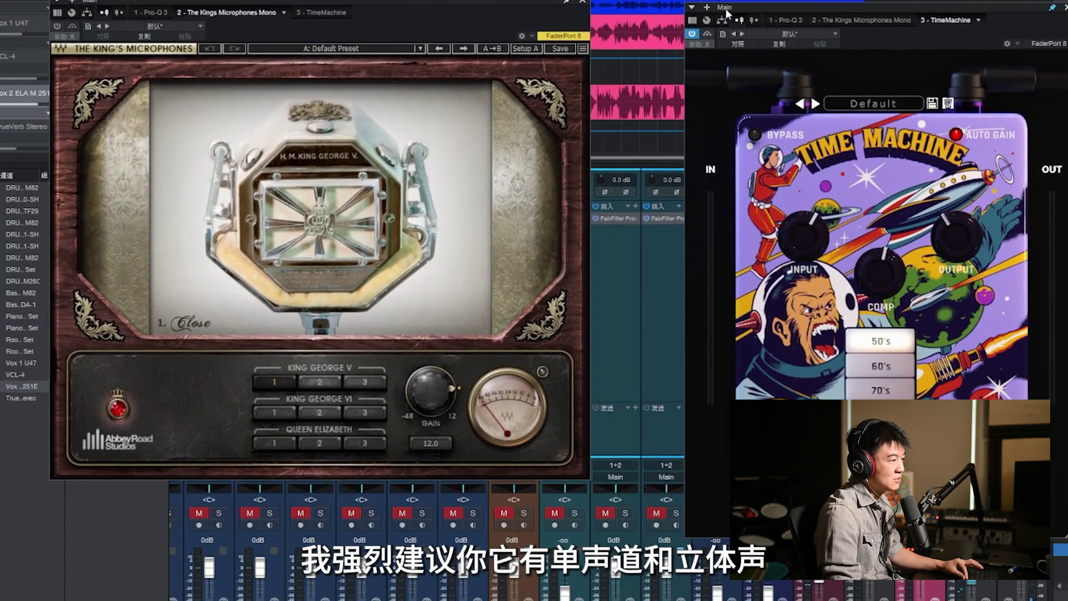
# Place the Time Machine and King's Microphones windows side by side, activate The King's Microphones and start playback
pyautogui.moveTo(746, 13); pyautogui.dragTo(673, 2)
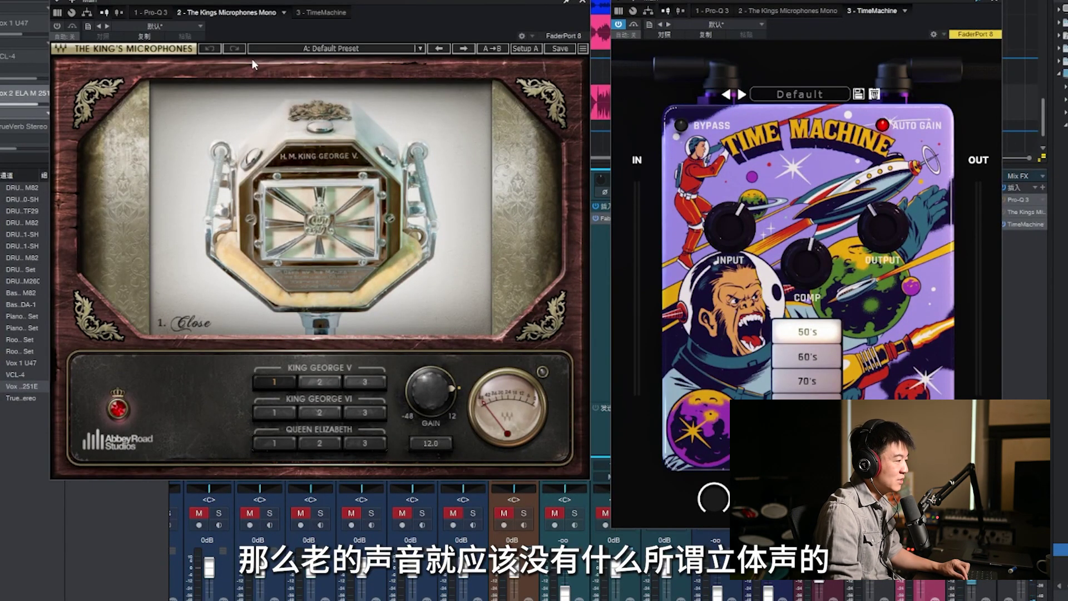
pyautogui.moveTo(166, 2)
pyautogui.mouseDown()
pyautogui.moveTo(202, 121)
pyautogui.moveTo(176, 0)
pyautogui.mouseUp()
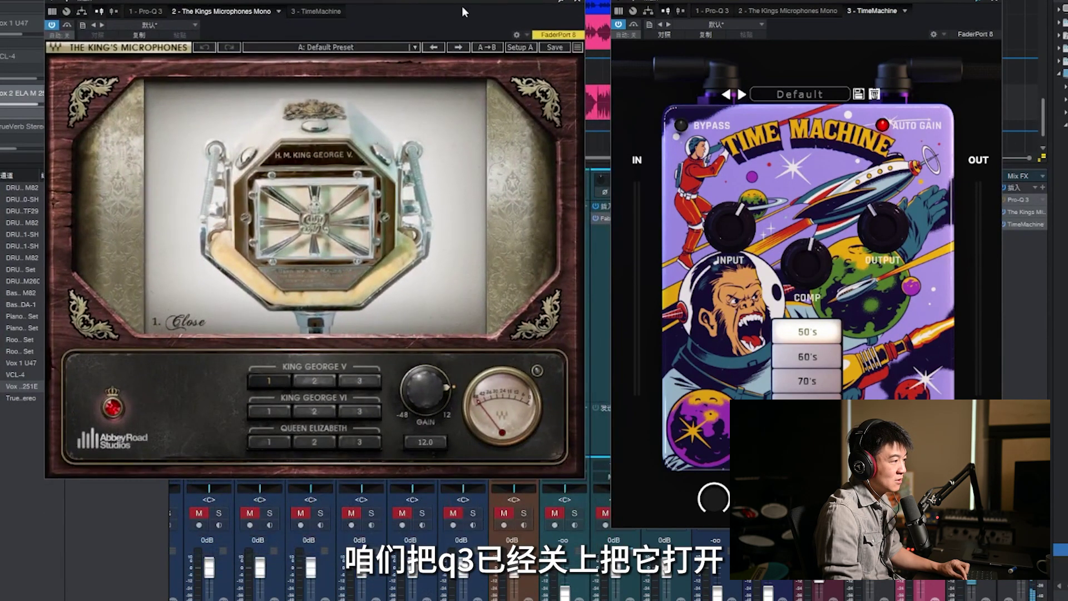
pyautogui.press('space')
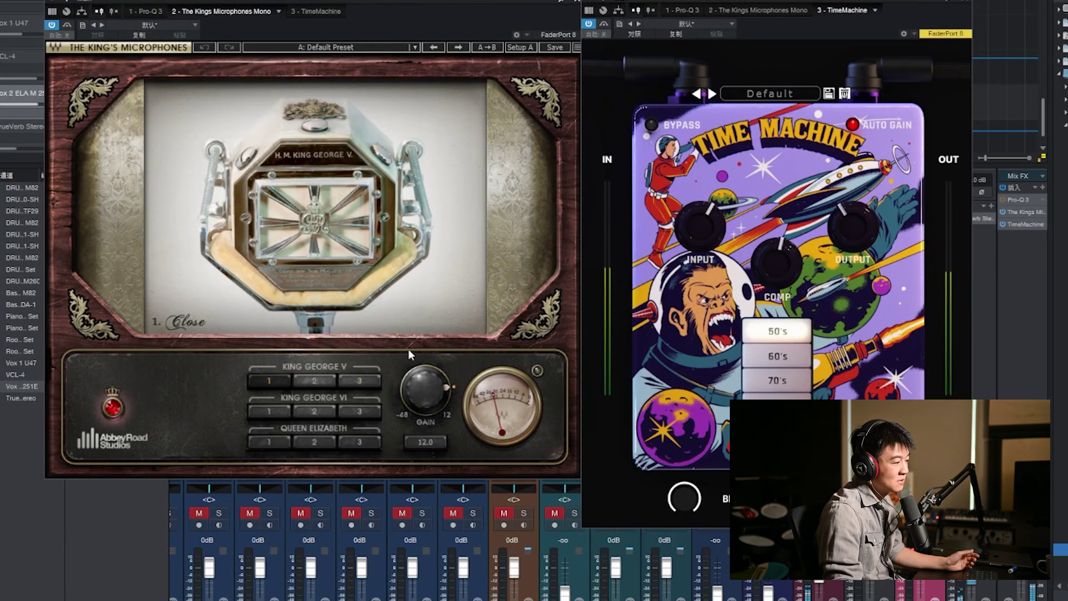
# Audition King George V positions 2 and 3 and Queen Elizabeth position 1, keeping Queen Elizabeth position 2 (Ambient)
pyautogui.click(315, 381)
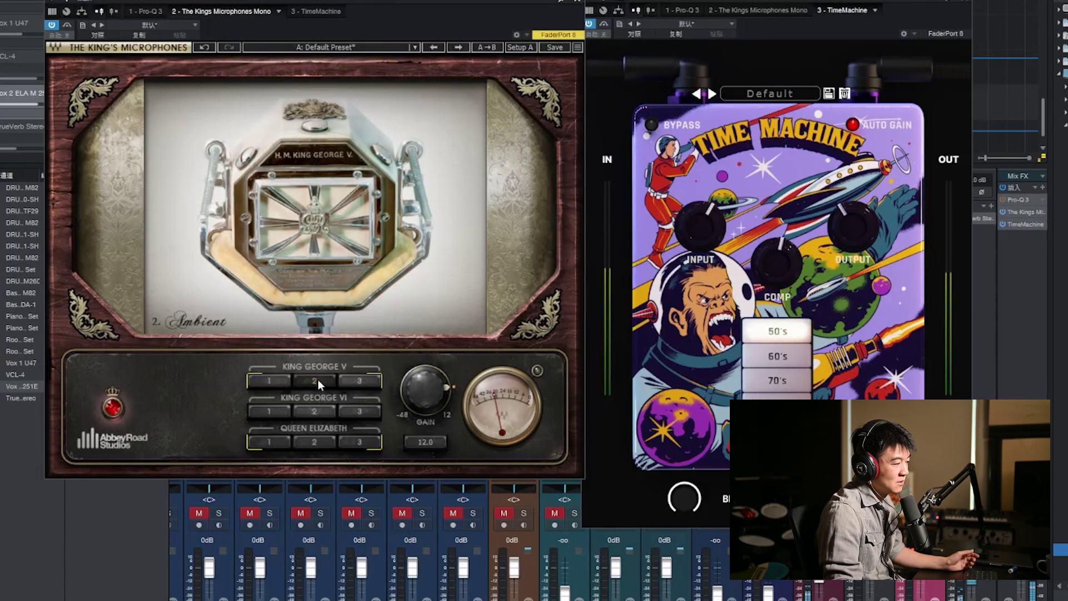
pyautogui.click(352, 382)
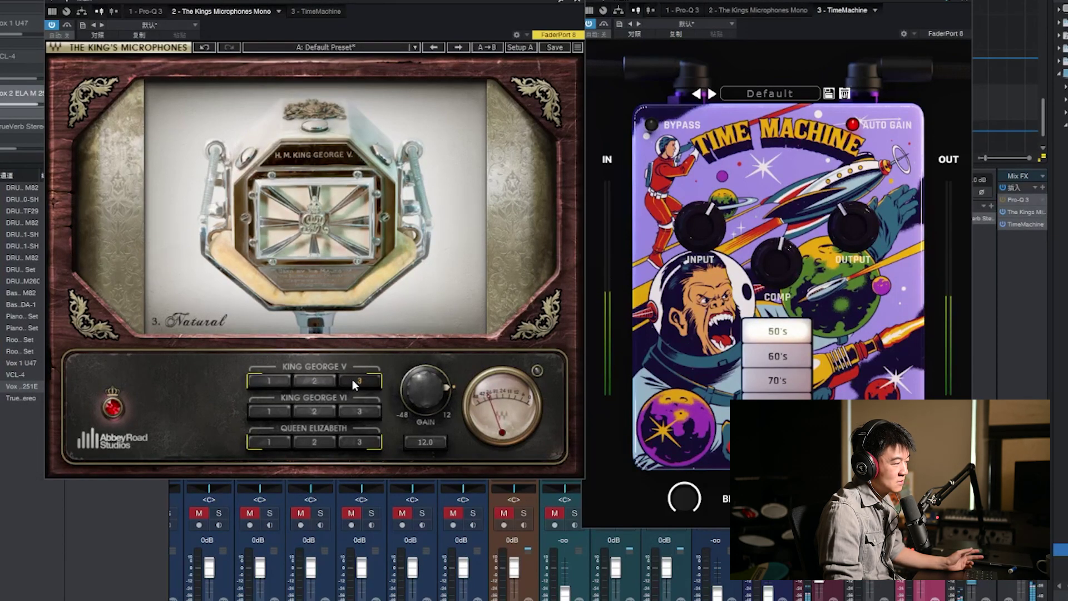
pyautogui.click(283, 439)
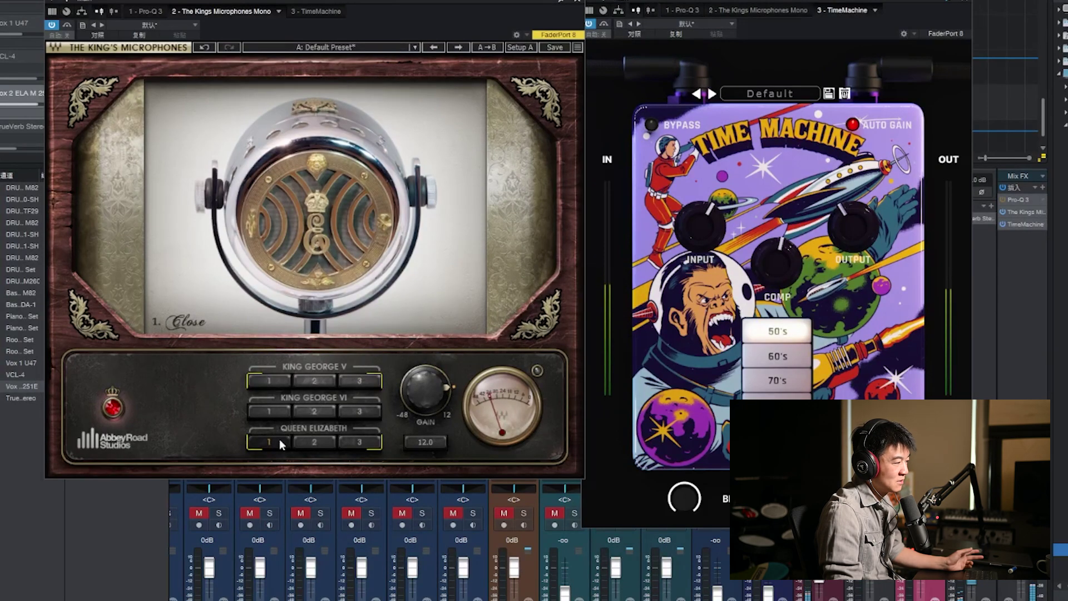
pyautogui.click(324, 442)
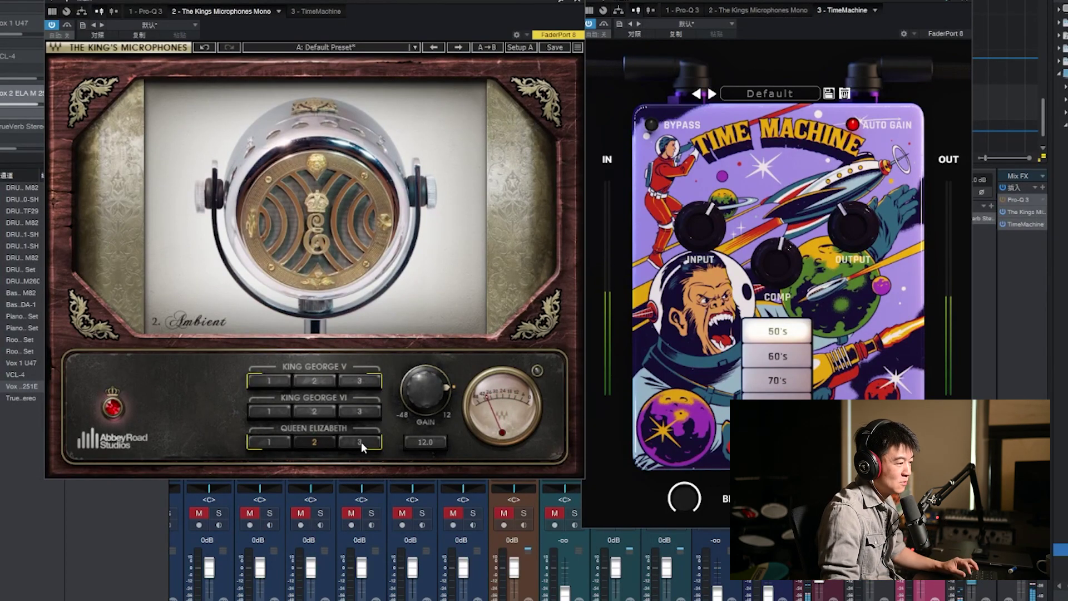
# Raise Time Machine's Input, and compare the sound with Time Machine and The King's Microphones bypassed and active
pyautogui.click(806, 472)
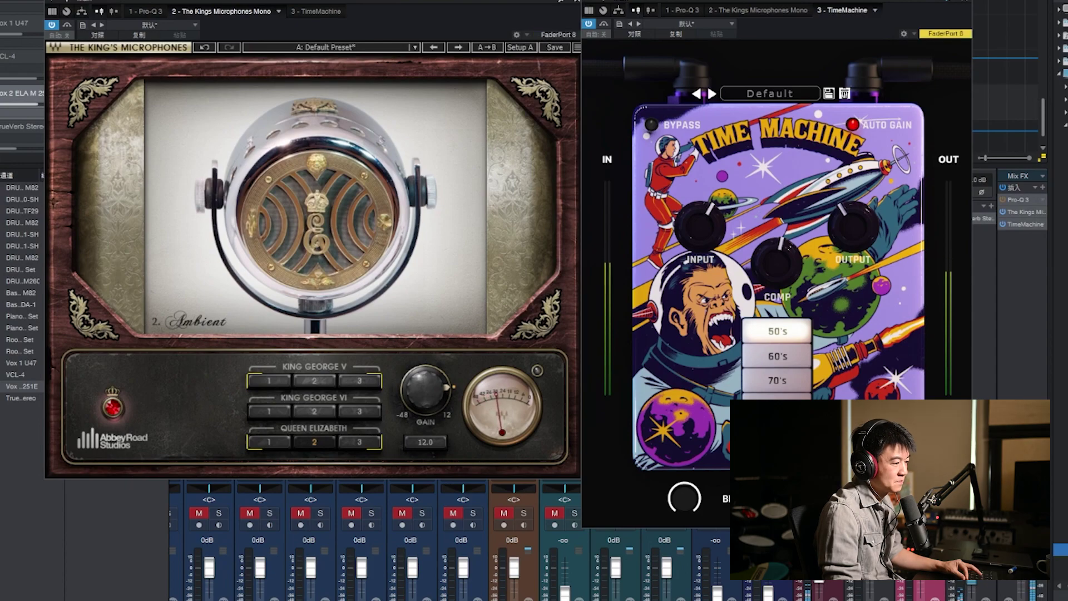
pyautogui.moveTo(716, 228); pyautogui.dragTo(716, 214)
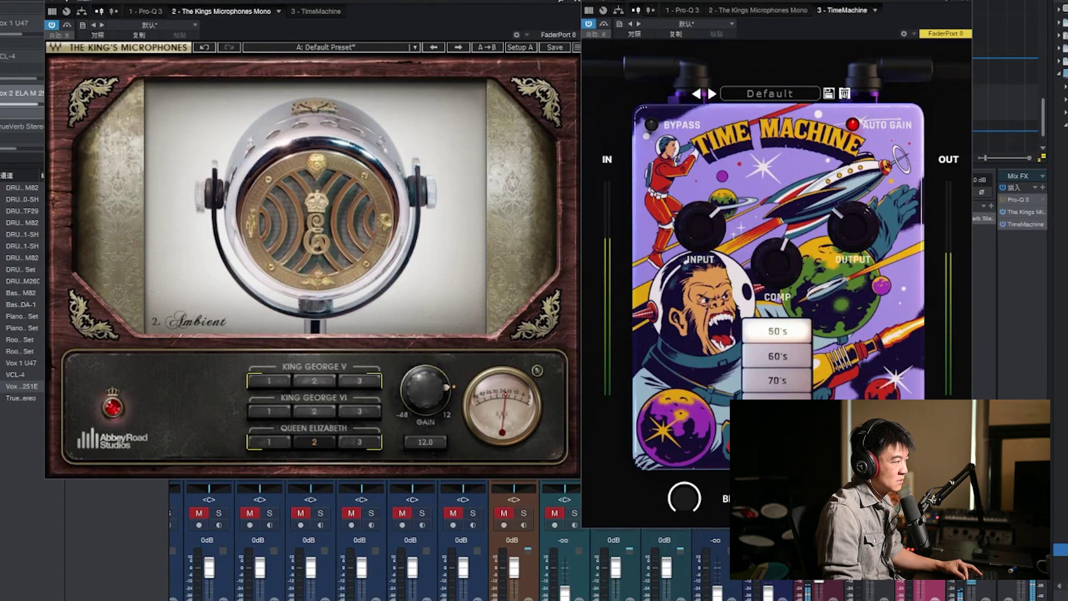
pyautogui.click(51, 24)
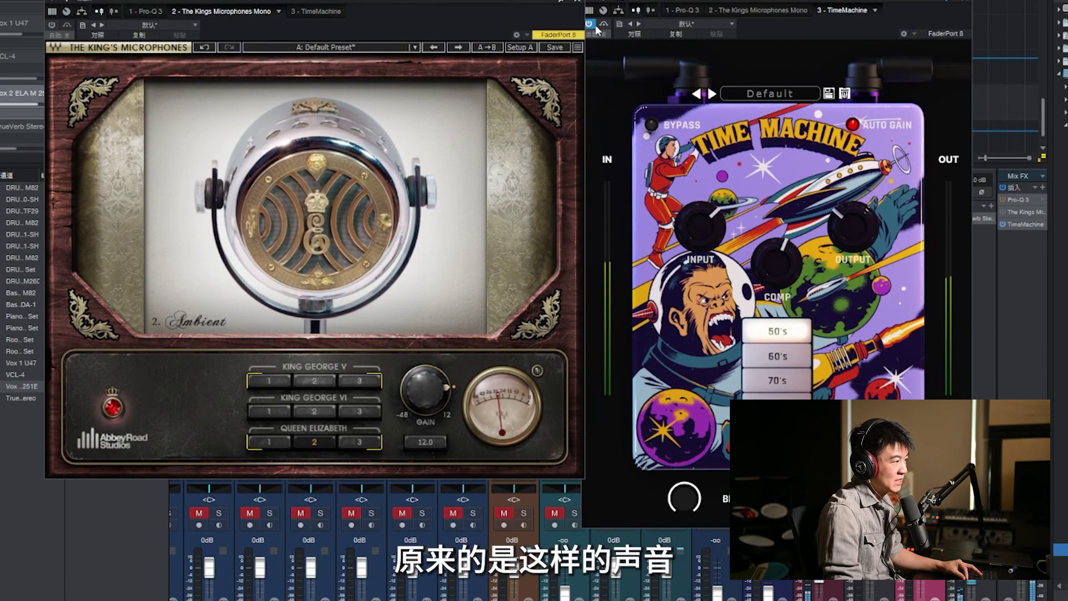
pyautogui.click(590, 24)
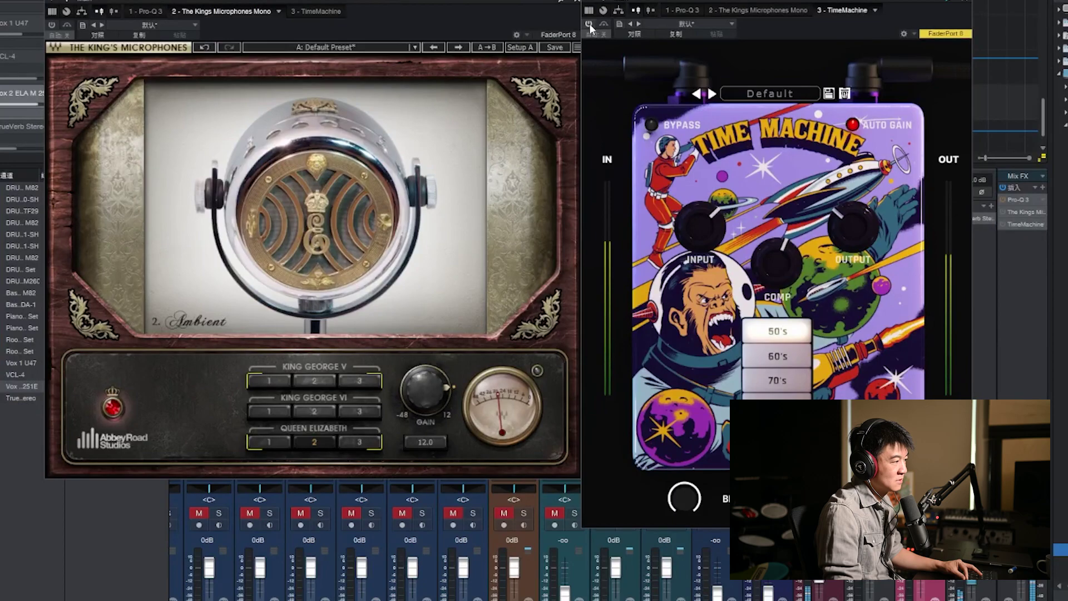
pyautogui.click(589, 24)
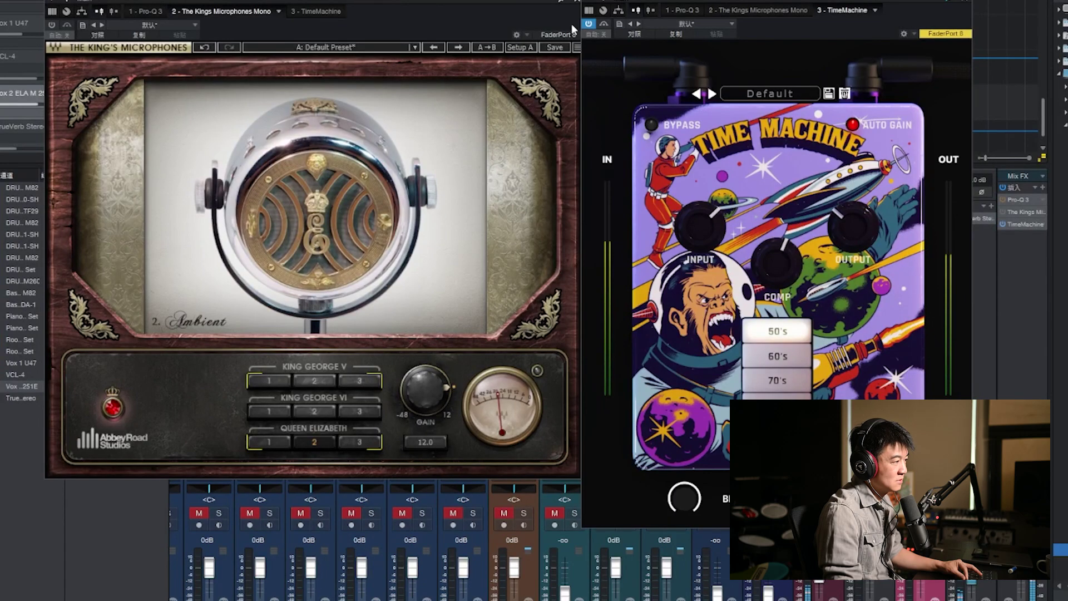
pyautogui.click(52, 25)
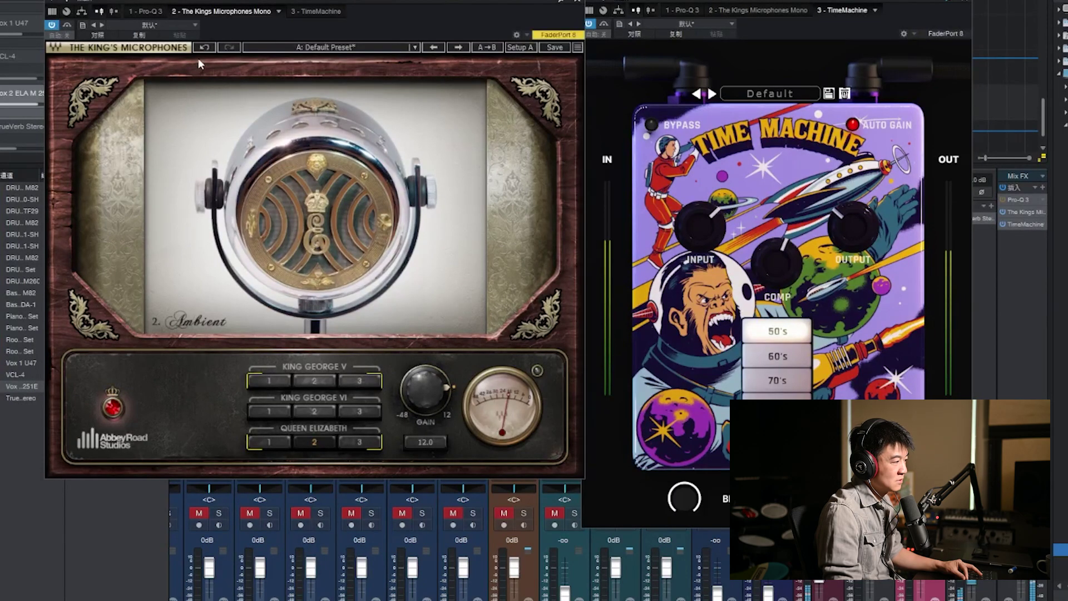